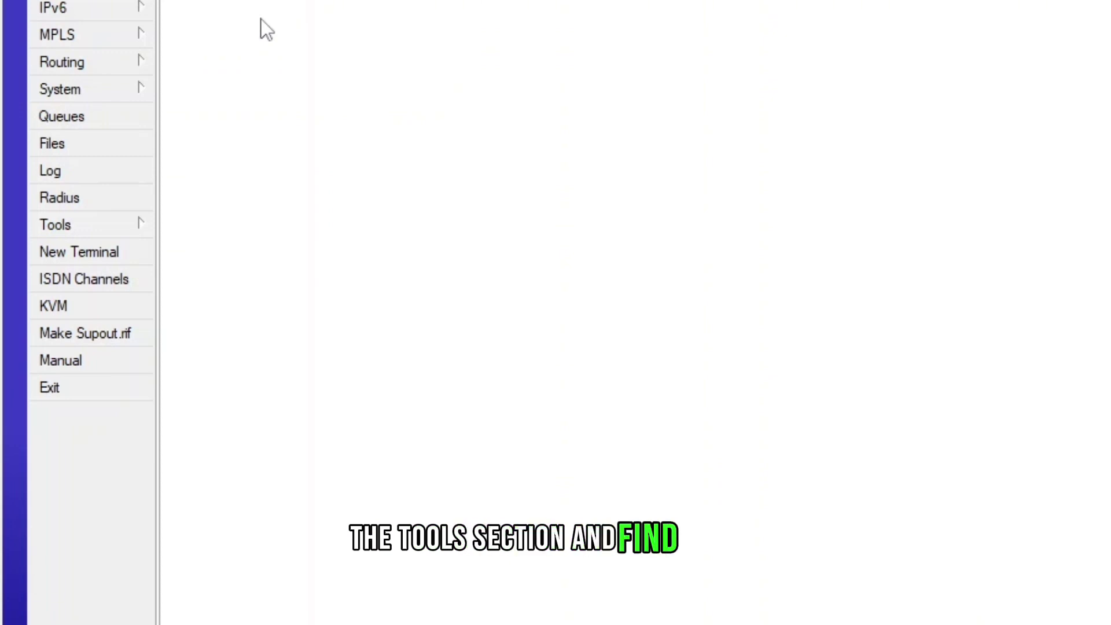
Open the Graphing window from the Tools menu, showing its empty Interface Rules tab
{"action": "left_click", "coordinate": [112, 228]}
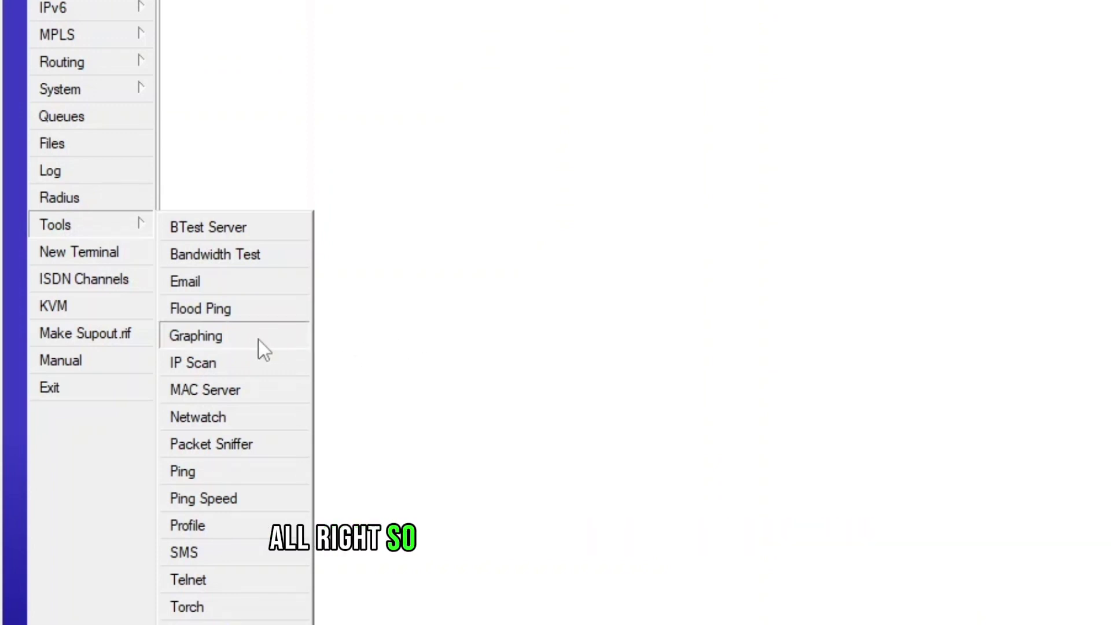
{"action": "left_click", "coordinate": [241, 339]}
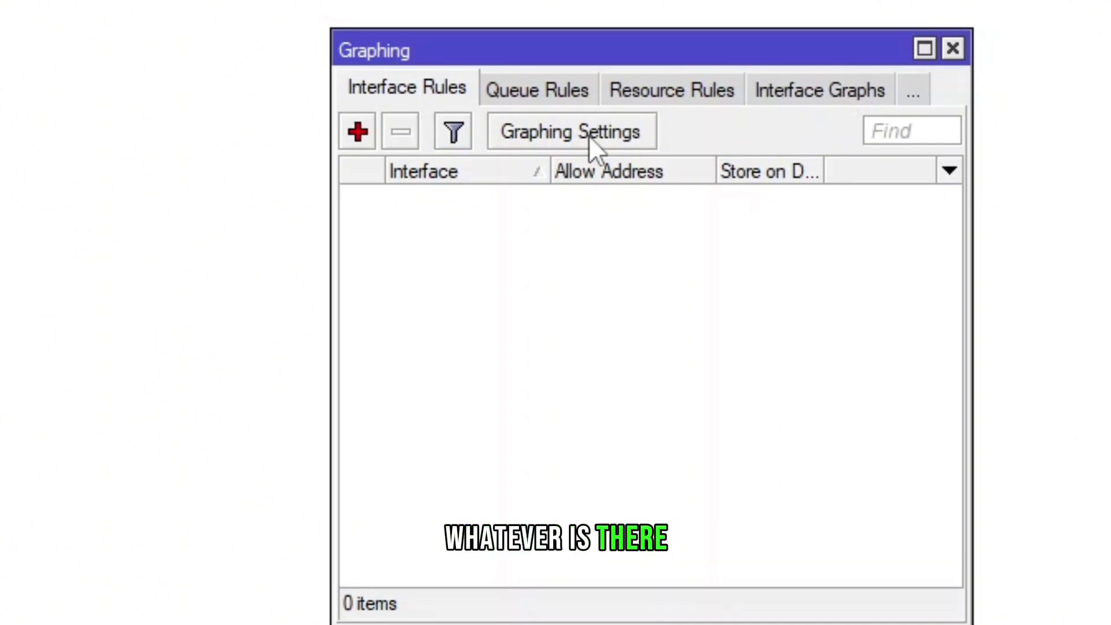
Keep the graphing Store Every interval at 5 min and apply it in Graphing Settings
{"action": "left_click", "coordinate": [588, 136]}
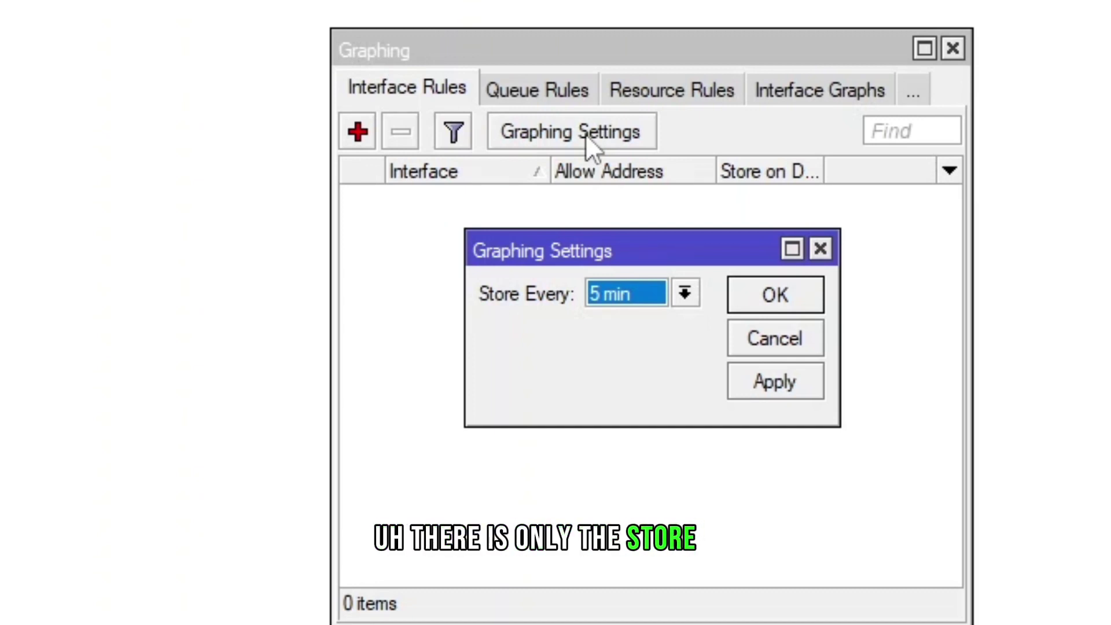
{"action": "left_click", "coordinate": [650, 292]}
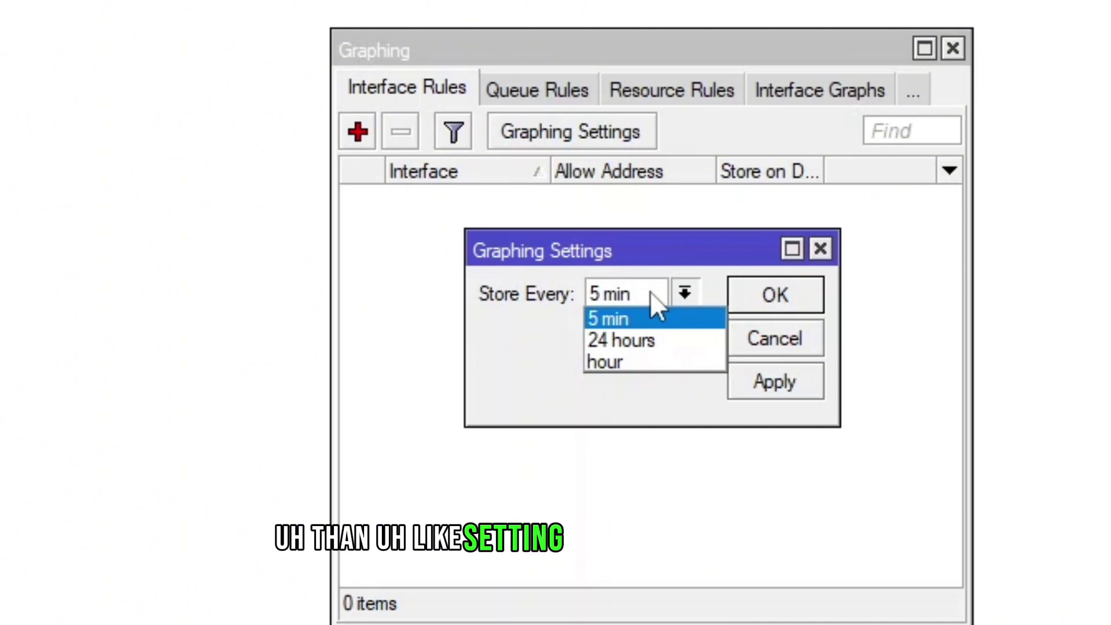
{"action": "left_click", "coordinate": [650, 292]}
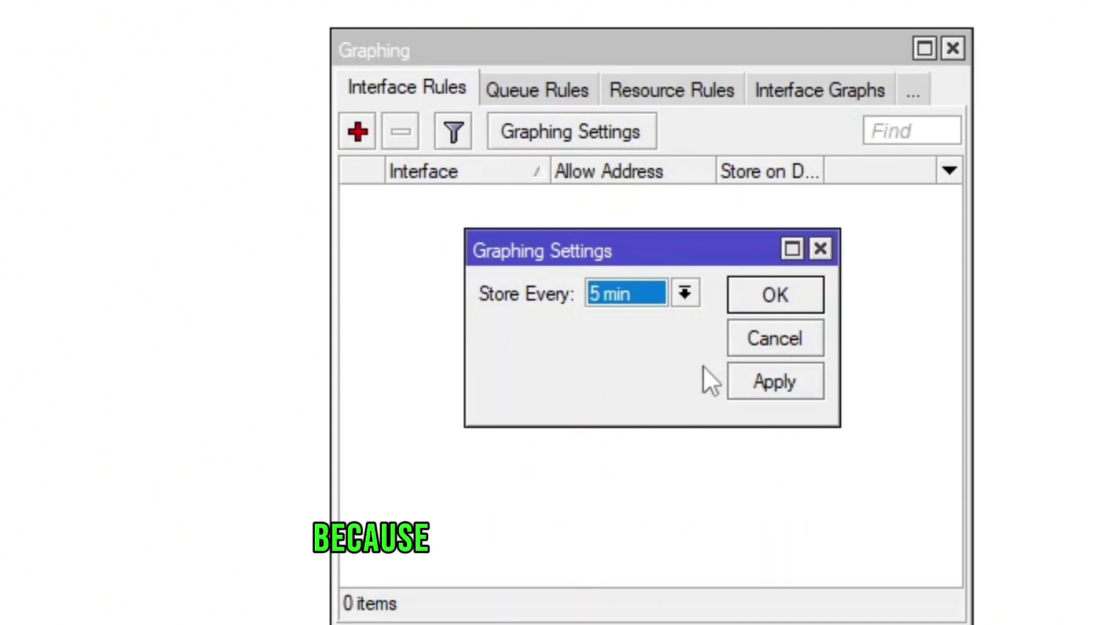
{"action": "left_click", "coordinate": [742, 373]}
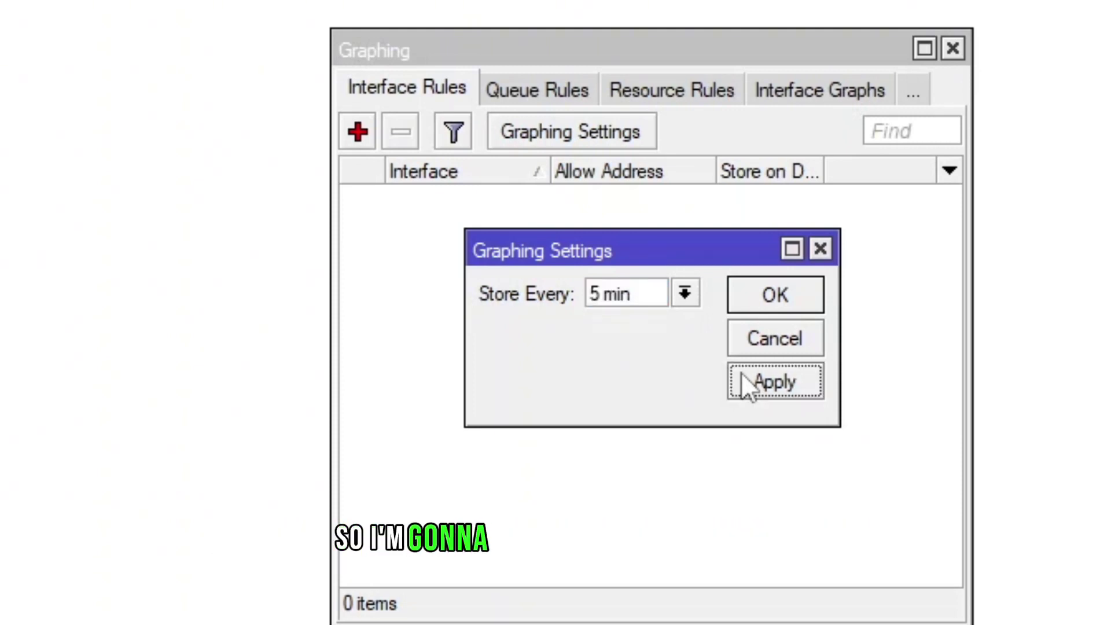
{"action": "left_click", "coordinate": [772, 295]}
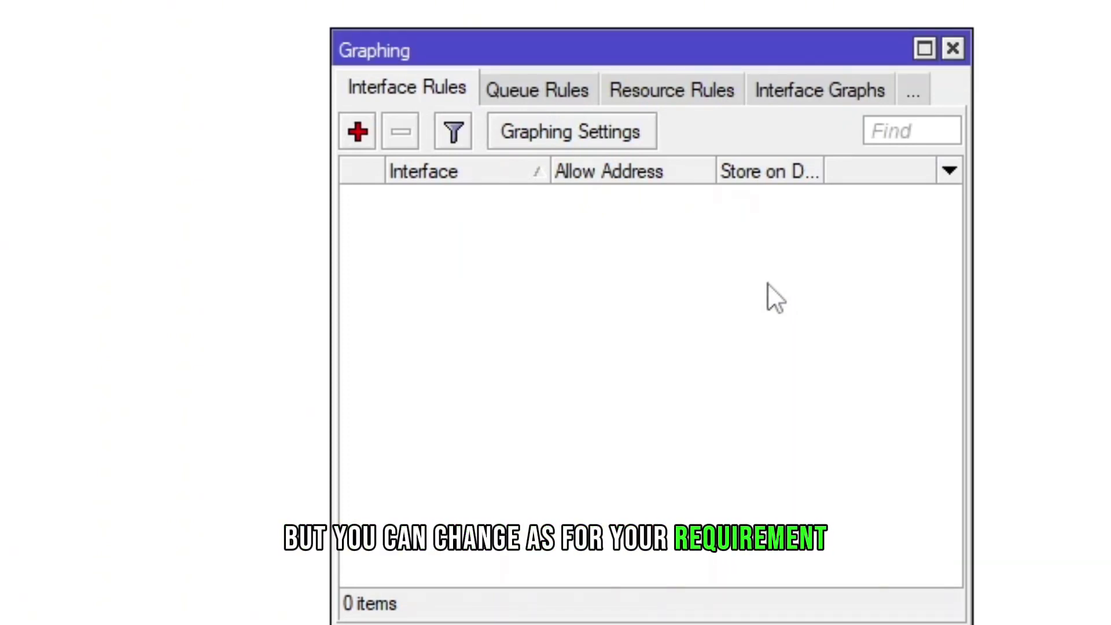
Start a new interface graphing rule and review the interfaces offered in its Interface dropdown
{"action": "left_click", "coordinate": [357, 132]}
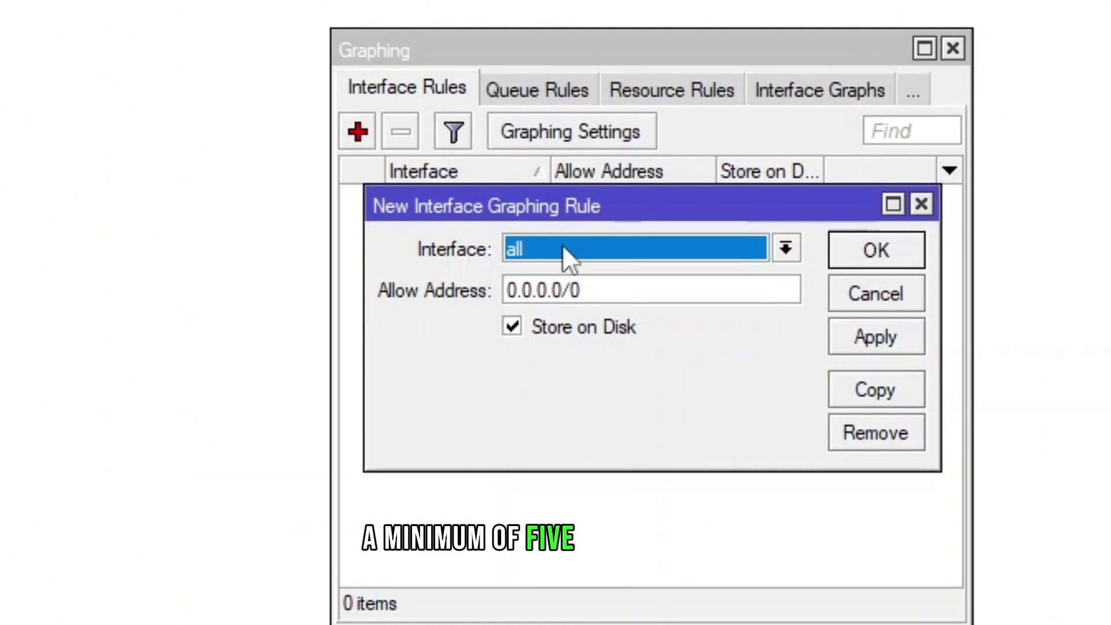
{"action": "left_click", "coordinate": [562, 248]}
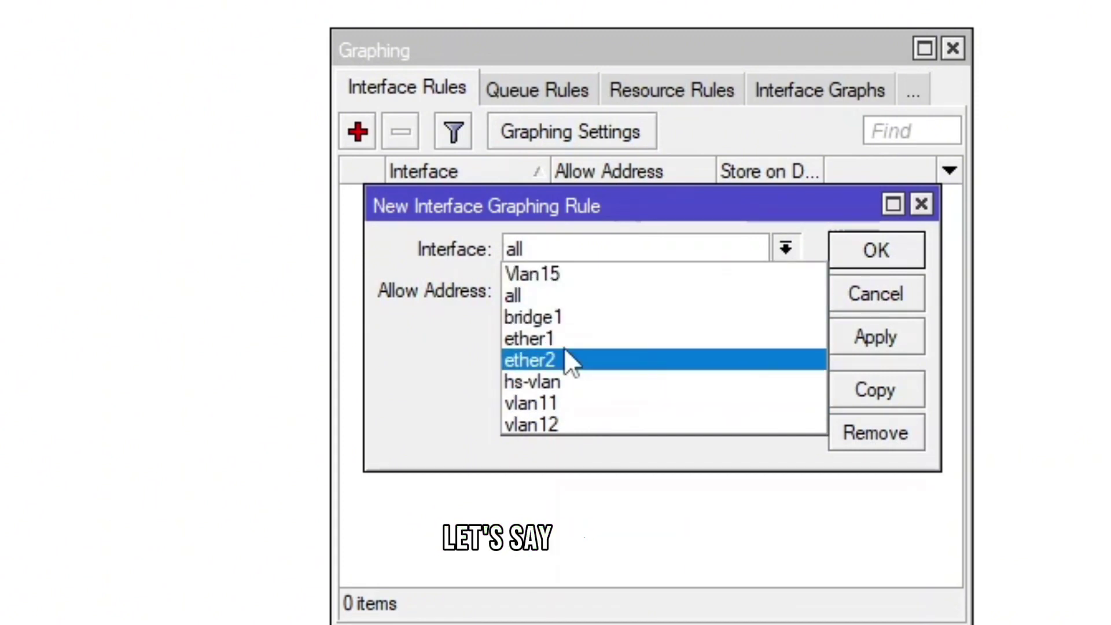
Apply a graphing rule for all interfaces with Allow Address 0.0.0.0/0 and Store on Disk ticked
{"action": "left_click", "coordinate": [559, 297]}
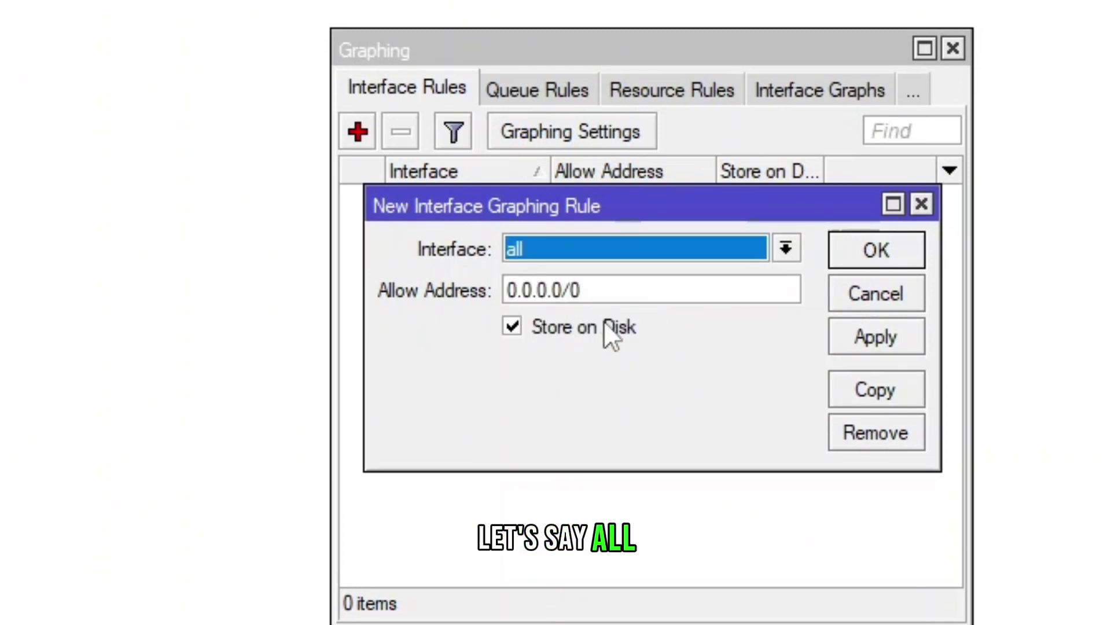
{"action": "key", "text": "Tab"}
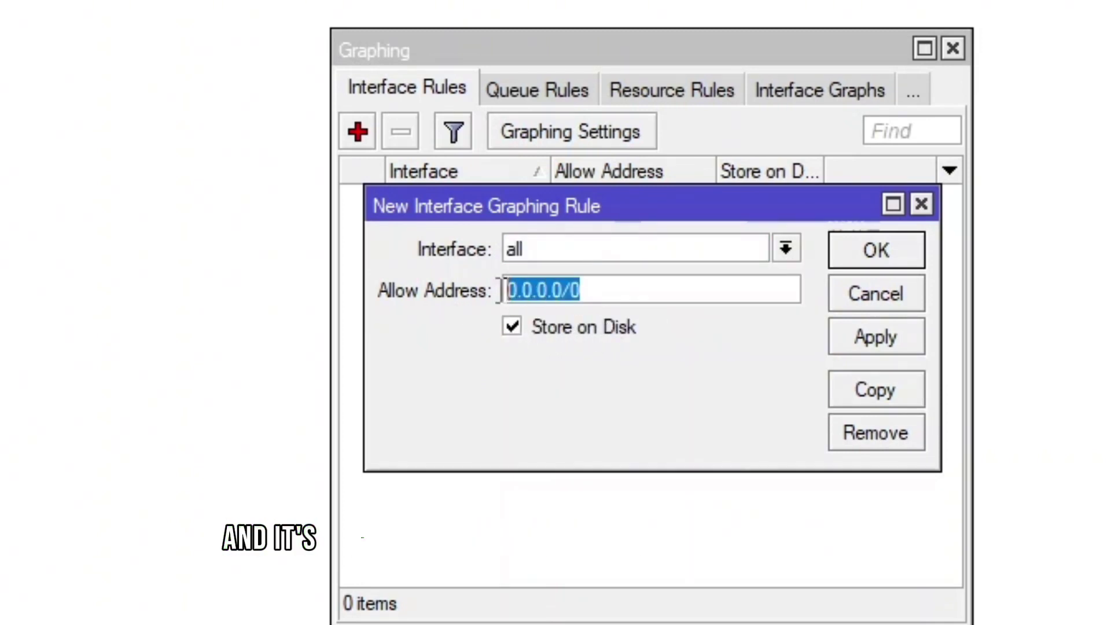
{"action": "left_click", "coordinate": [618, 295]}
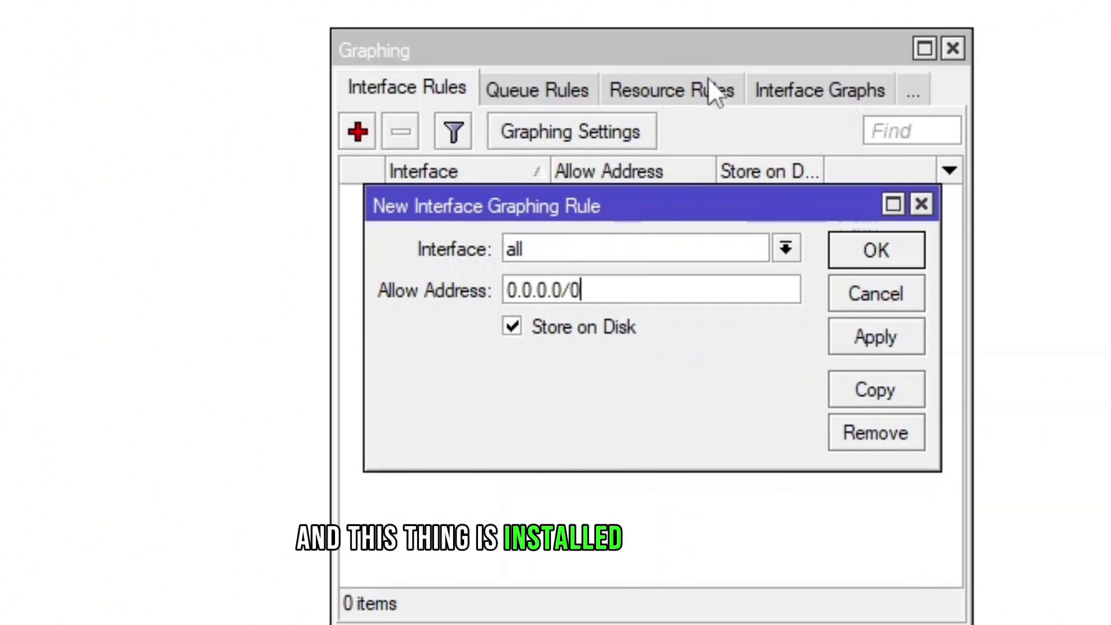
{"action": "left_click", "coordinate": [861, 336]}
Close the rule dialog and select ether1's address 192.168.12.159/24 in the Address List
{"action": "left_click", "coordinate": [871, 250]}
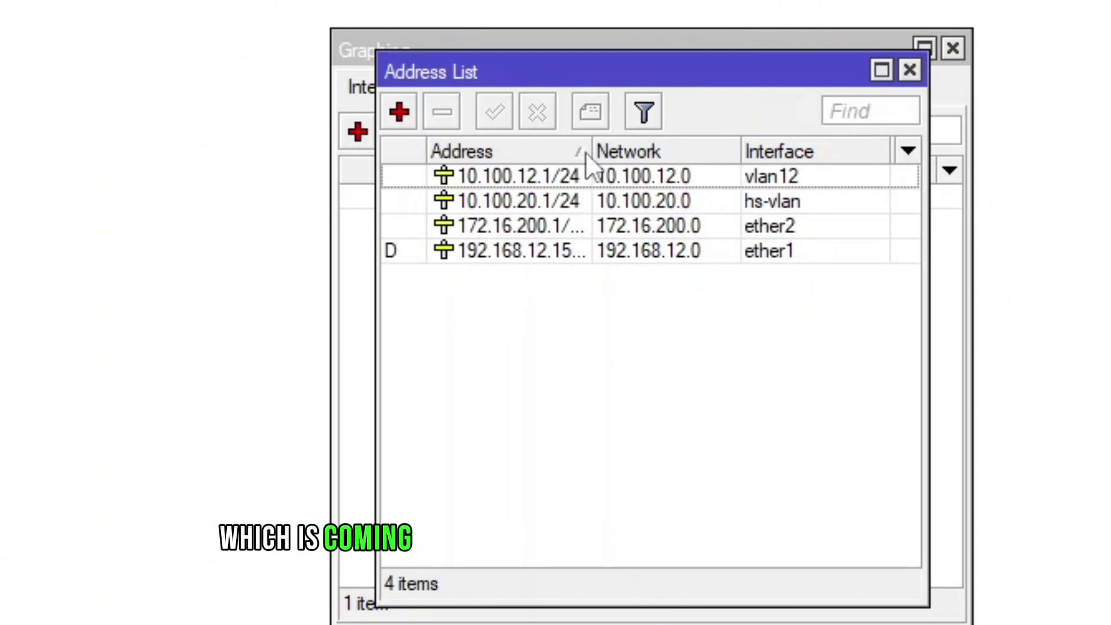
{"action": "left_click_drag", "start_coordinate": [588, 150], "coordinate": [639, 163]}
{"action": "left_click", "coordinate": [534, 250]}
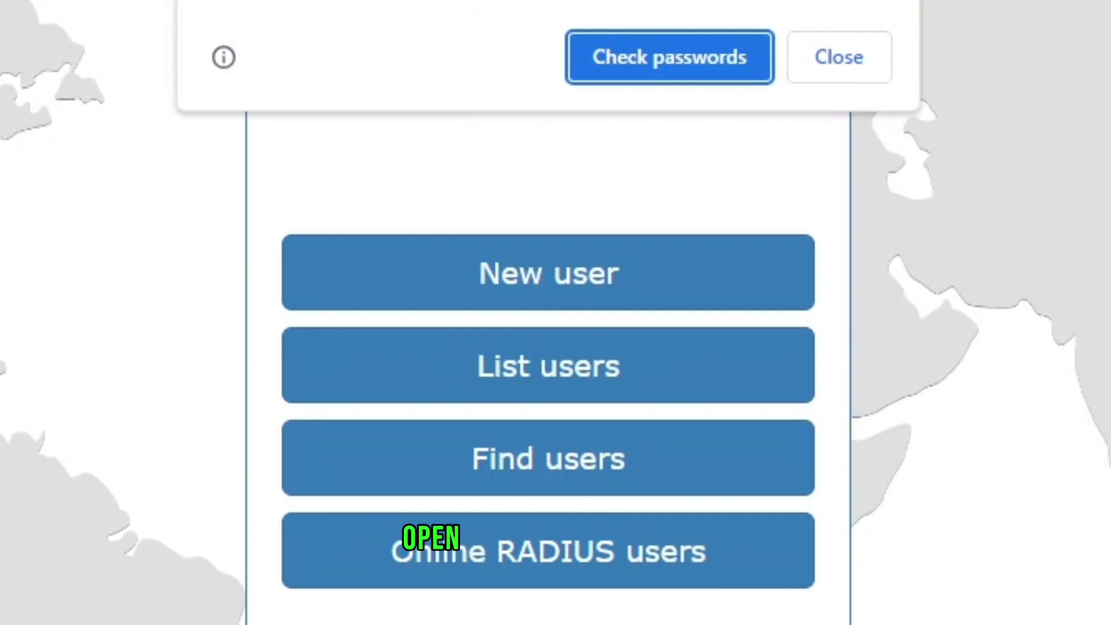
Load 192.168.12.159/graphs in Chrome to list the router's graphable interfaces
{"action": "left_click", "coordinate": [332, 64]}
{"action": "type", "text": "192.168.1"}
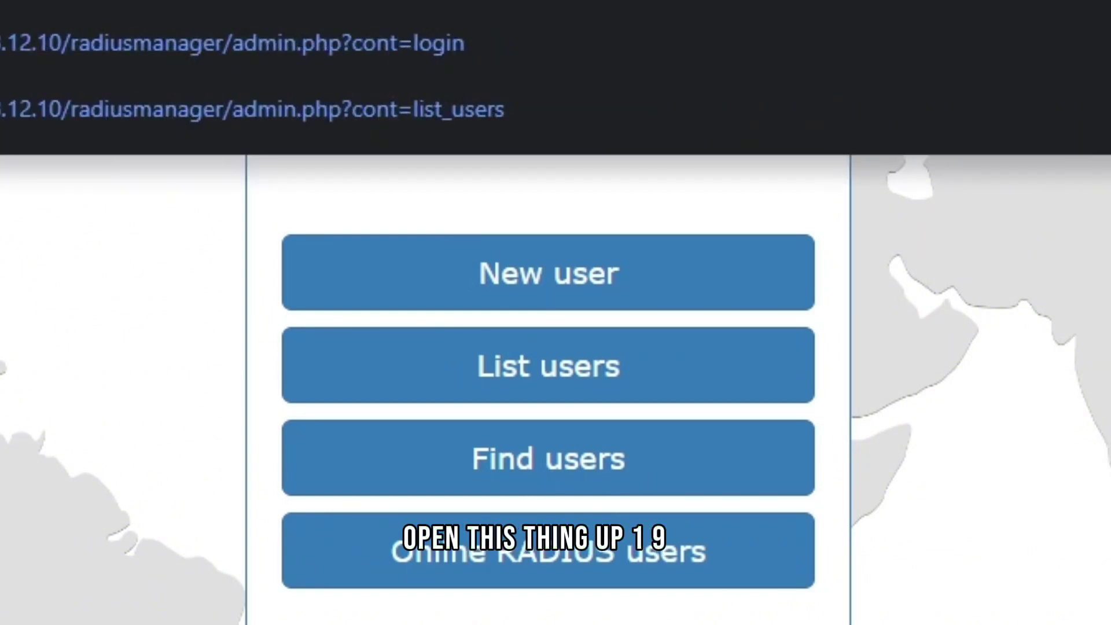
{"action": "type", "text": "2.15"}
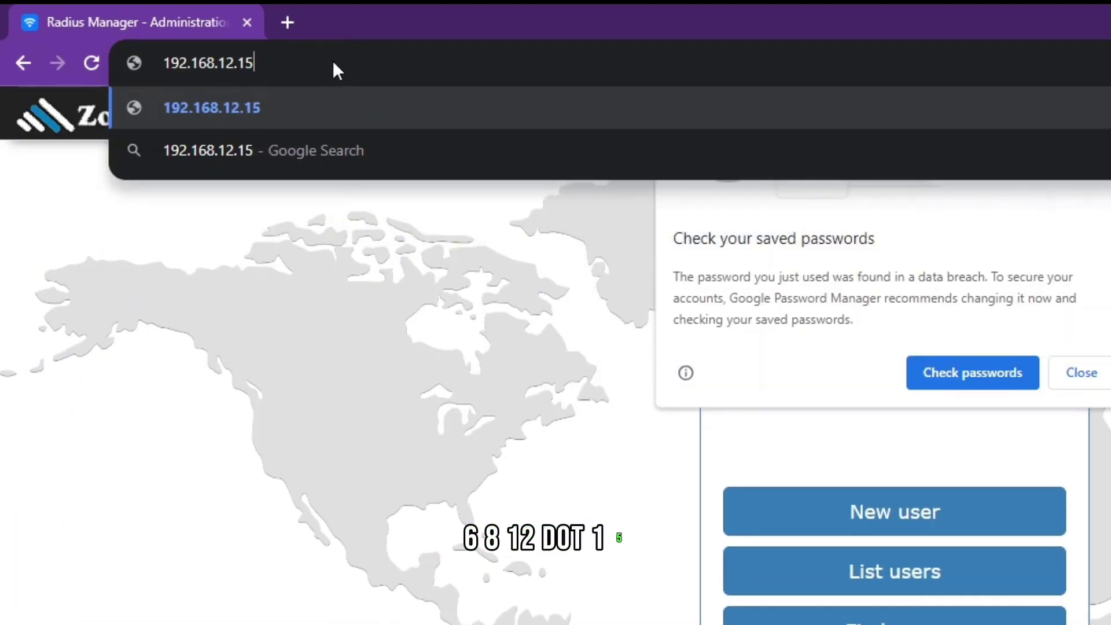
{"action": "type", "text": "9/"}
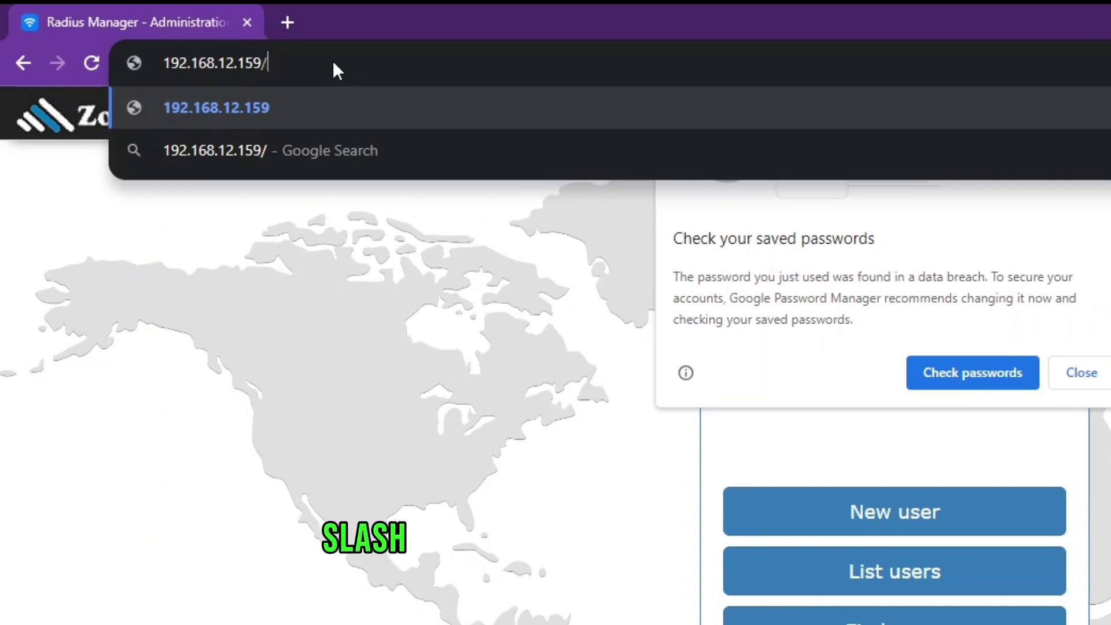
{"action": "type", "text": "graphs"}
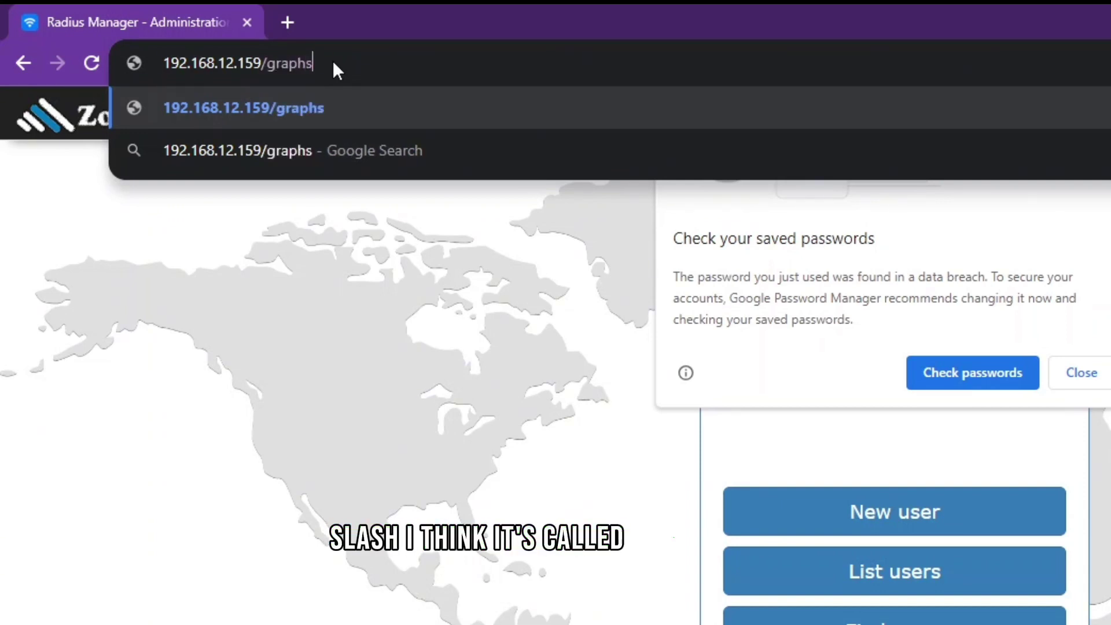
{"action": "key", "text": "Return"}
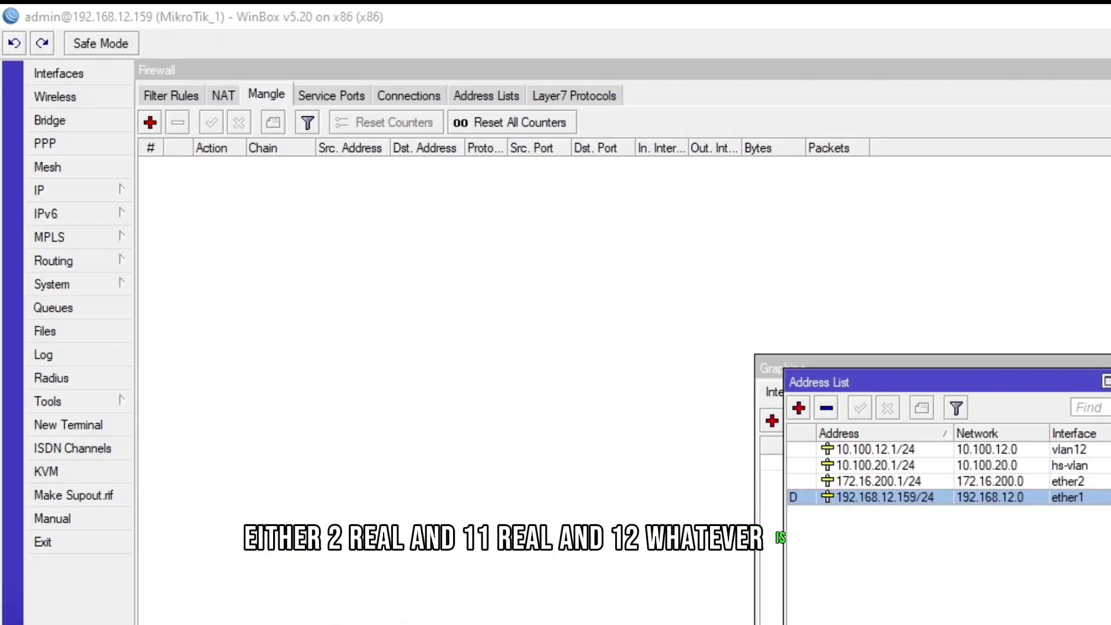
Show the Interface List and select the ether1 and ether2 rows to check their traffic
{"action": "left_click", "coordinate": [69, 81]}
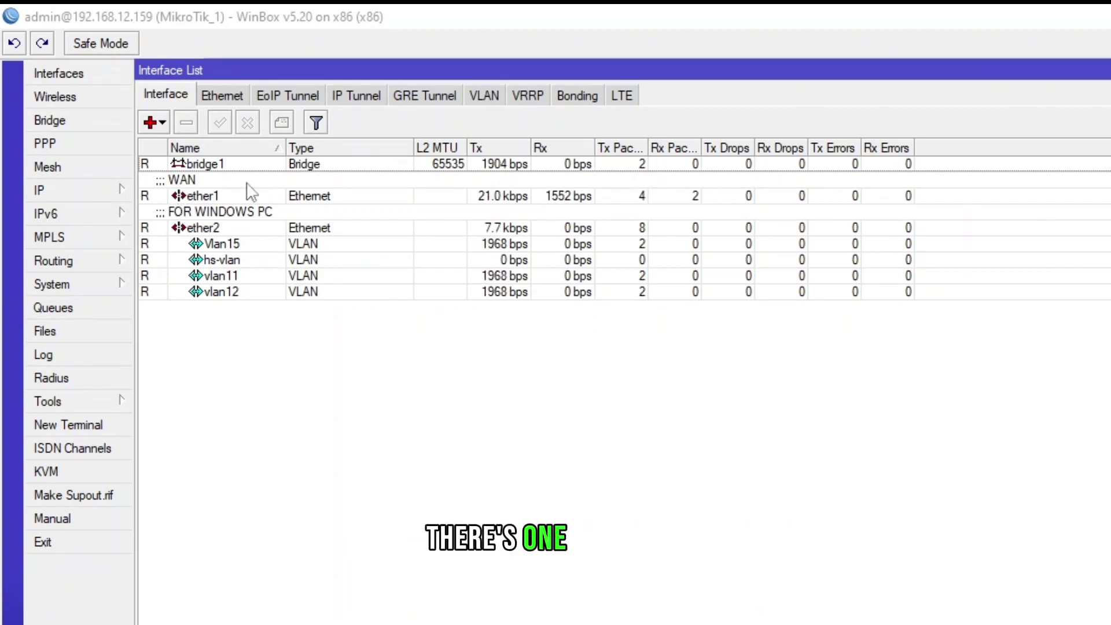
{"action": "left_click", "coordinate": [200, 197]}
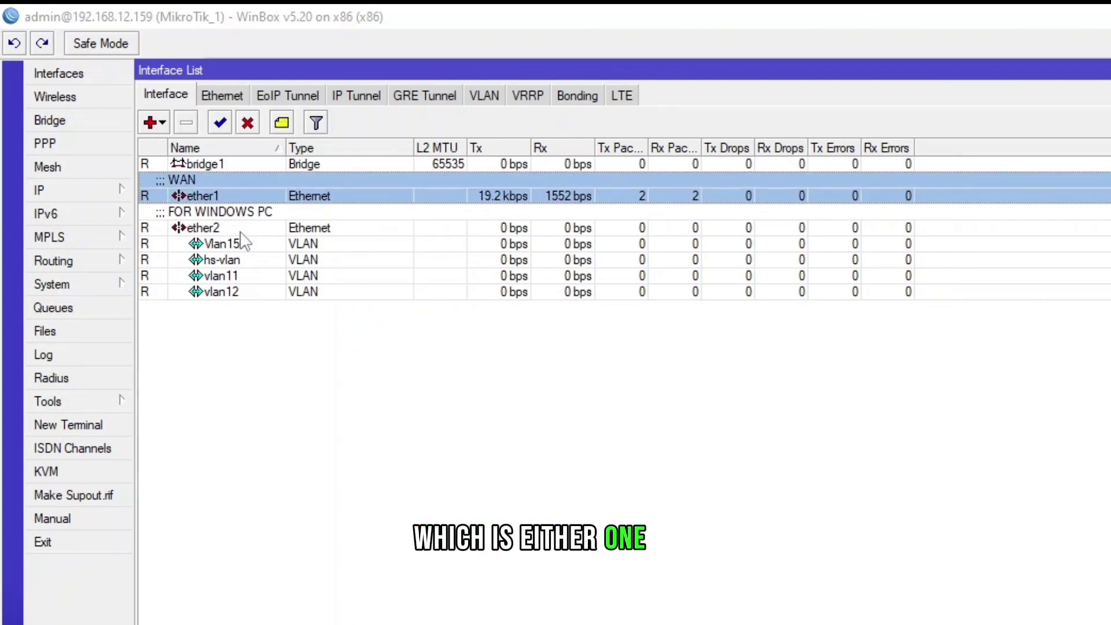
{"action": "left_click", "coordinate": [200, 228]}
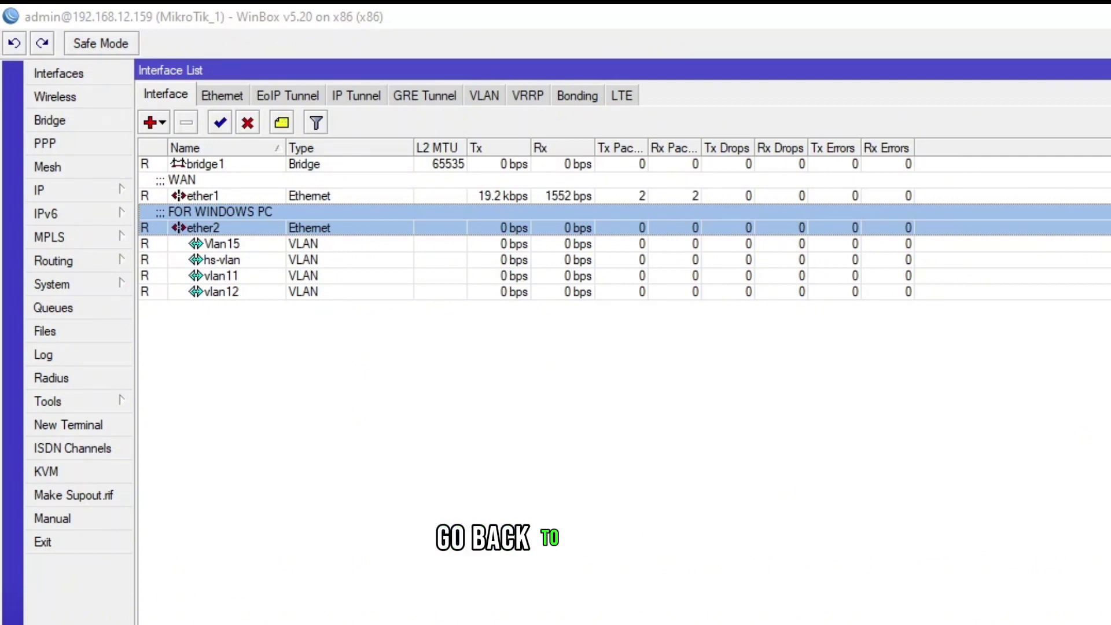
{"action": "key", "text": "alt+Tab"}
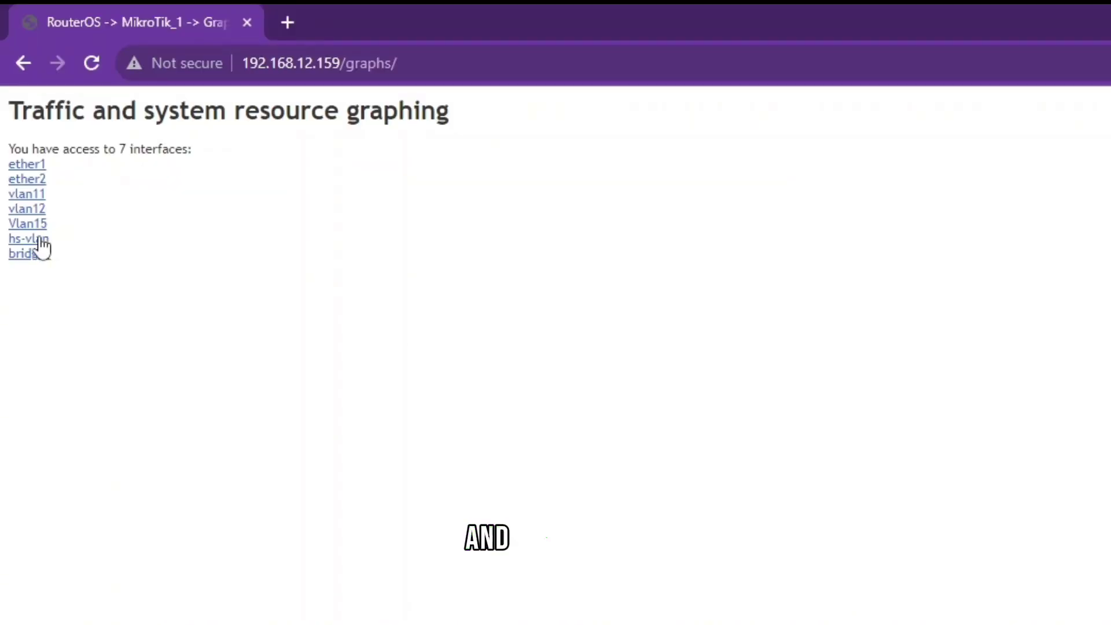
{"action": "left_click", "coordinate": [29, 165]}
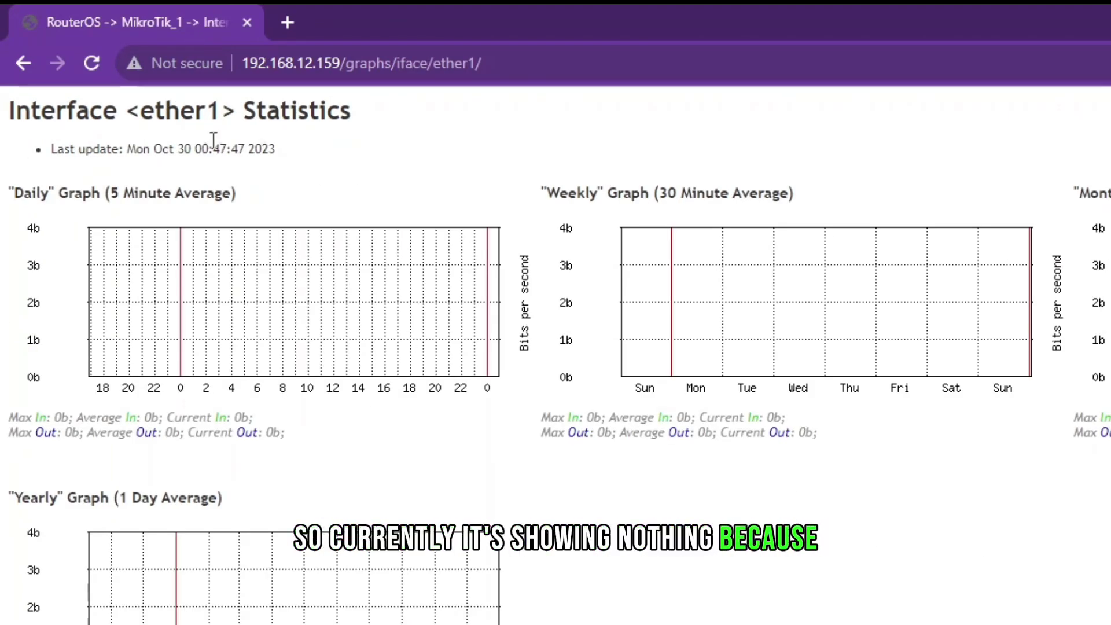
{"action": "left_click", "coordinate": [24, 62]}
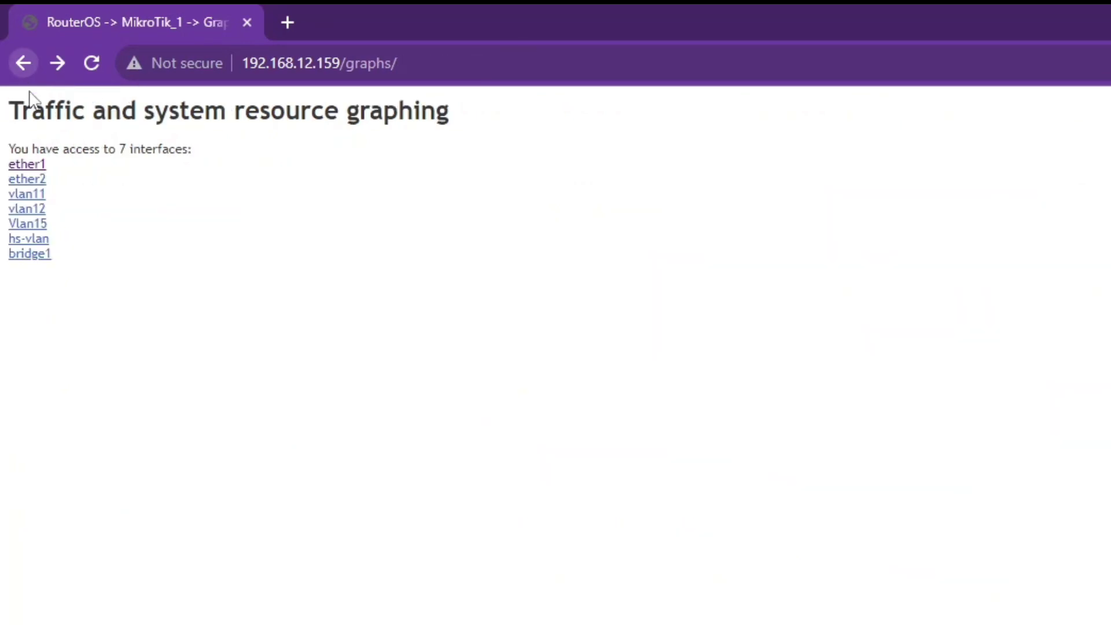
{"action": "left_click", "coordinate": [32, 179]}
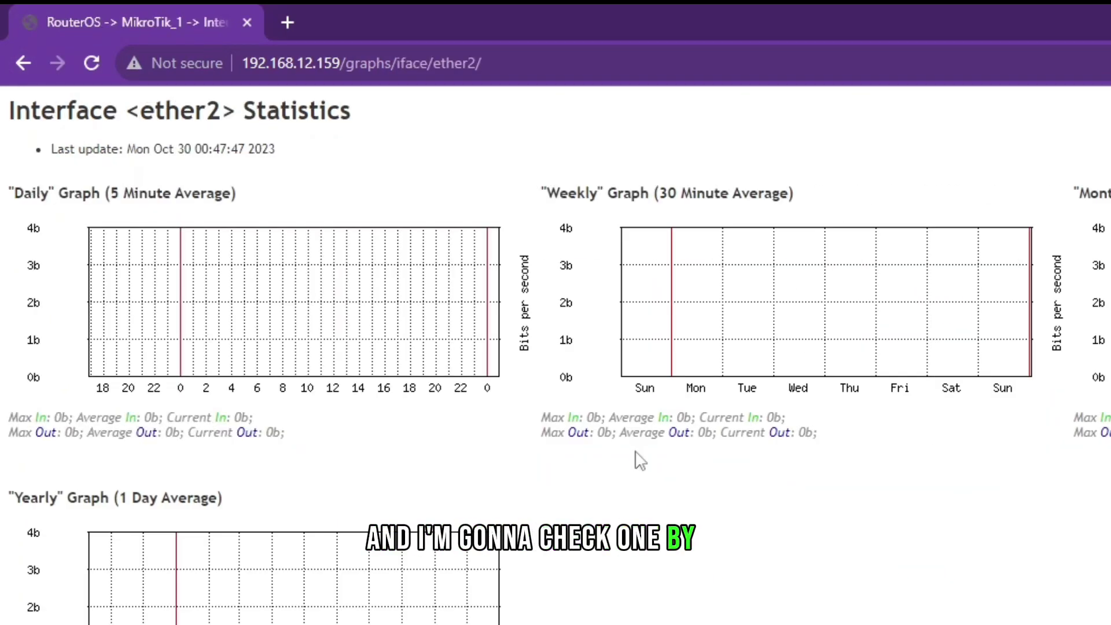
{"action": "left_click", "coordinate": [31, 66]}
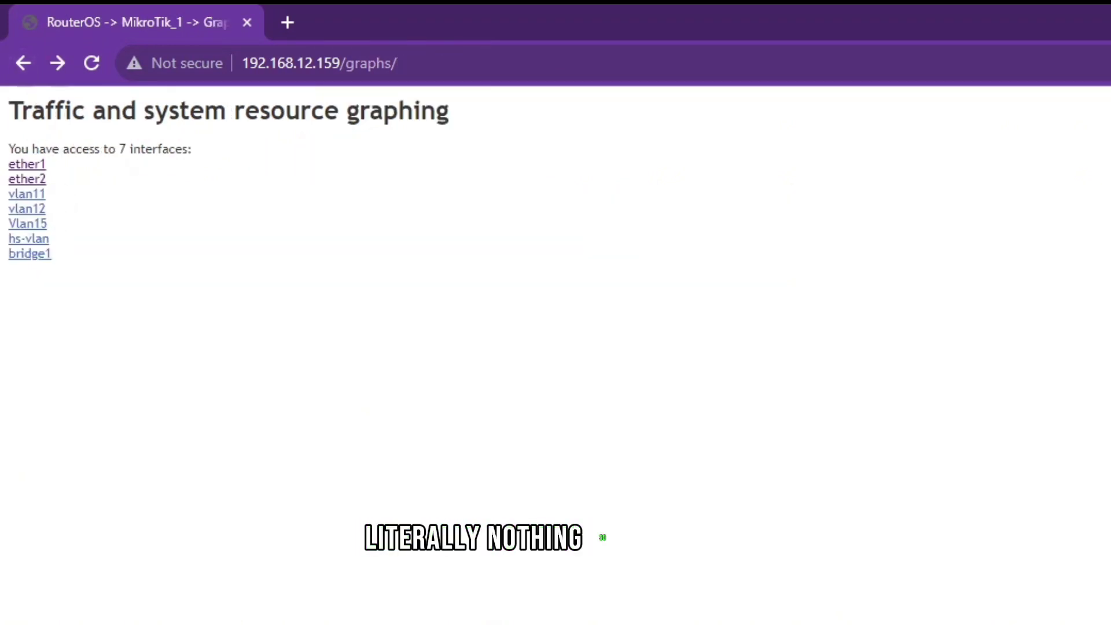